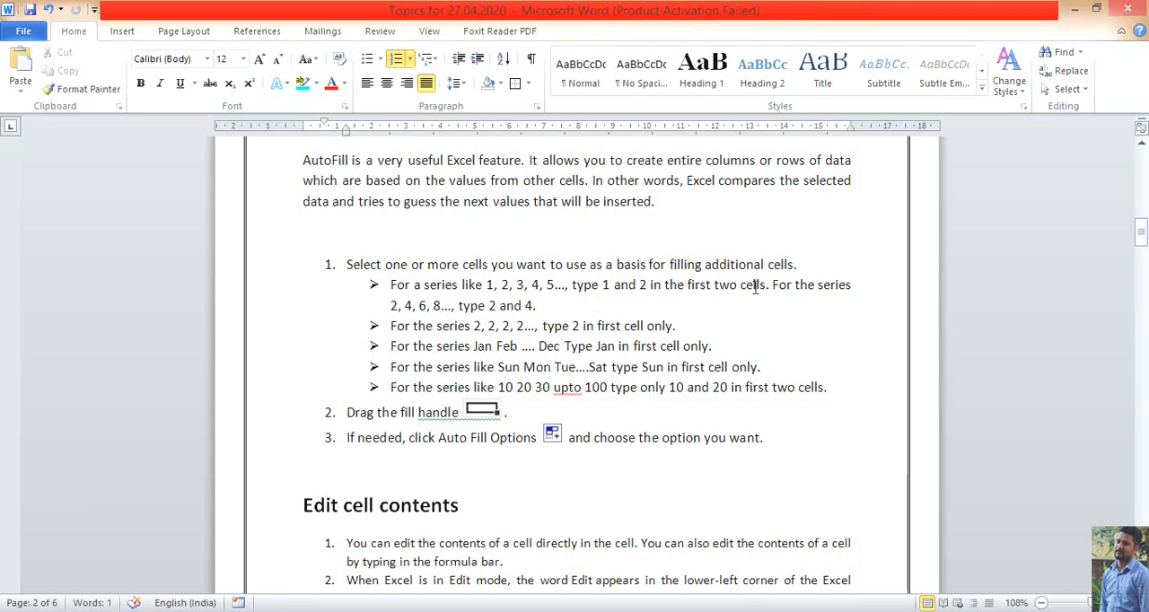
Split the first sub-bullet so that "For the series 2, 4, 6, 8..., type 2 and 4." starts its own bullet
click(774, 286)
key(Return)
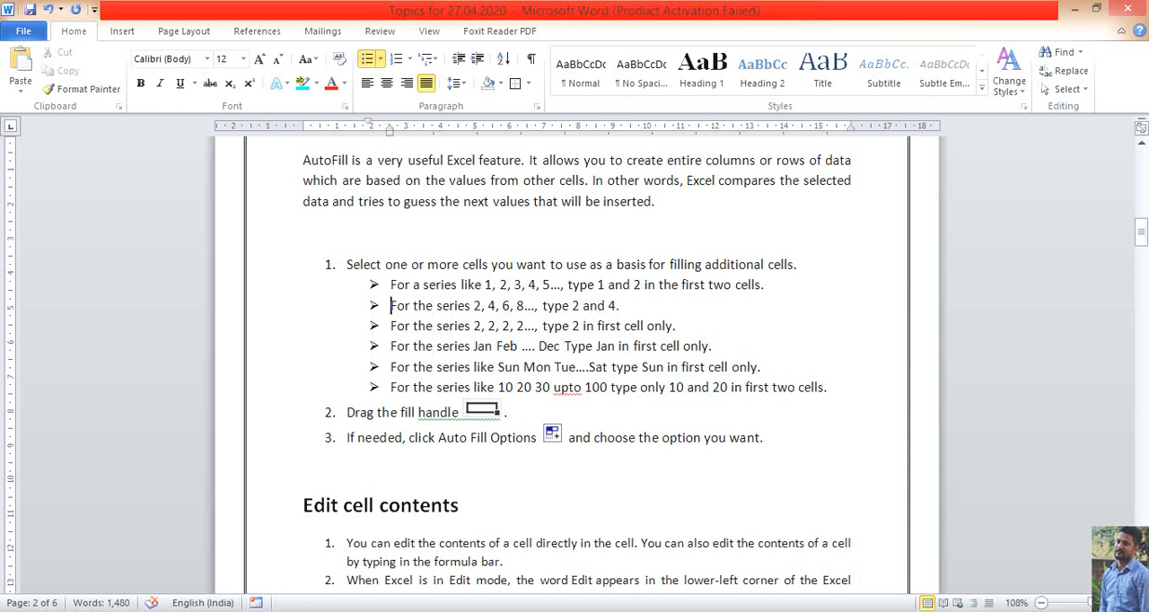
Switch to the Excel workbook Book1 and enter 1 in cell F6 and 2 in cell F7
key(alt+Tab)
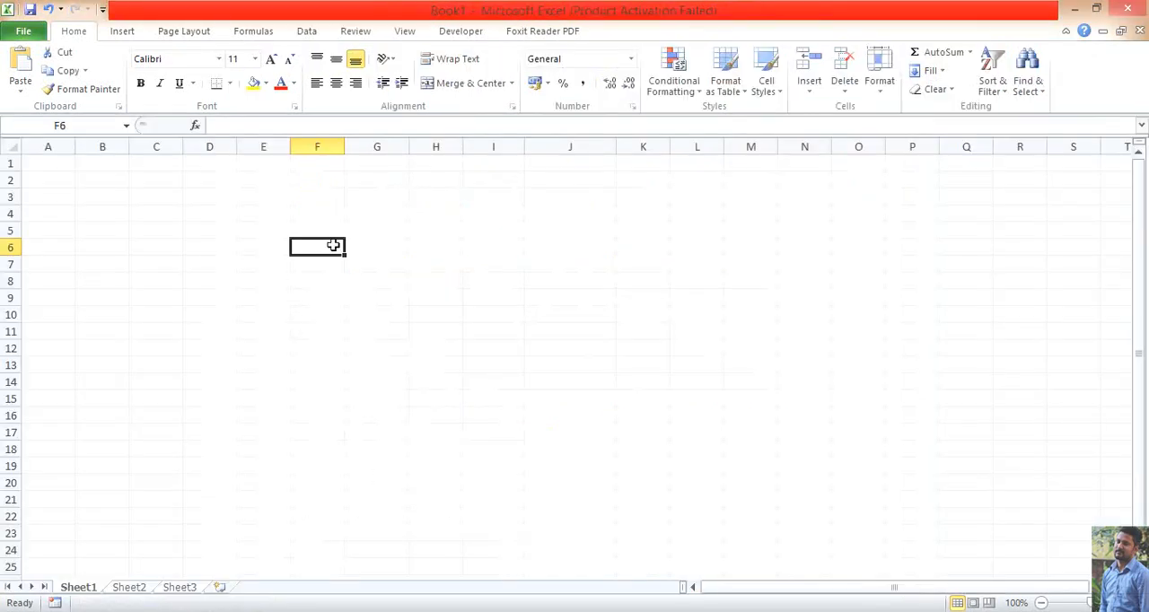
text(1)
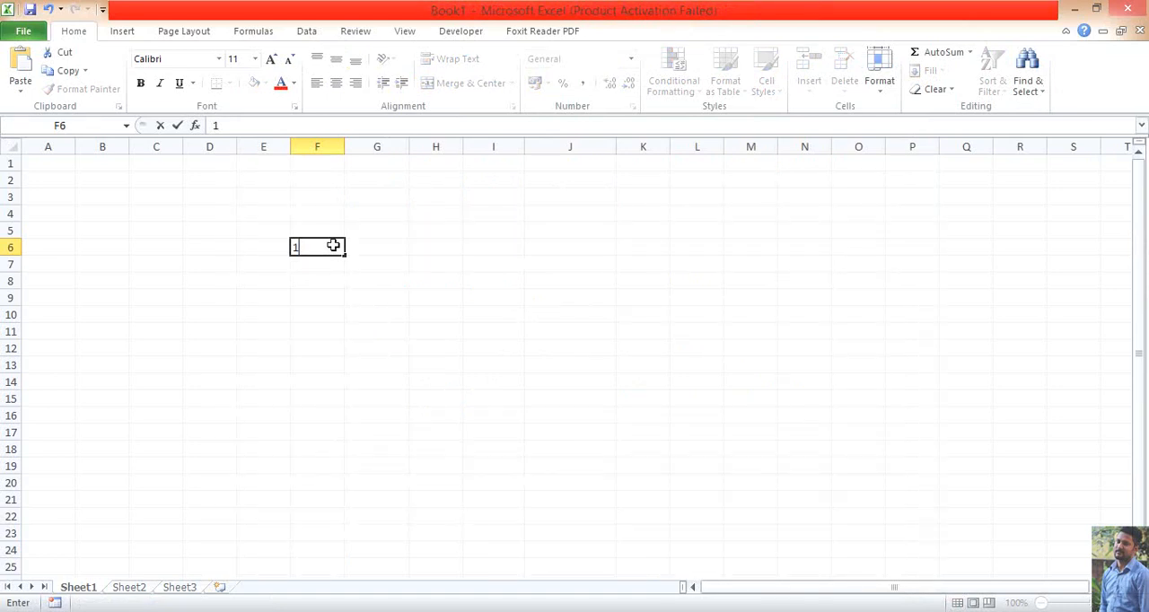
key(Return)
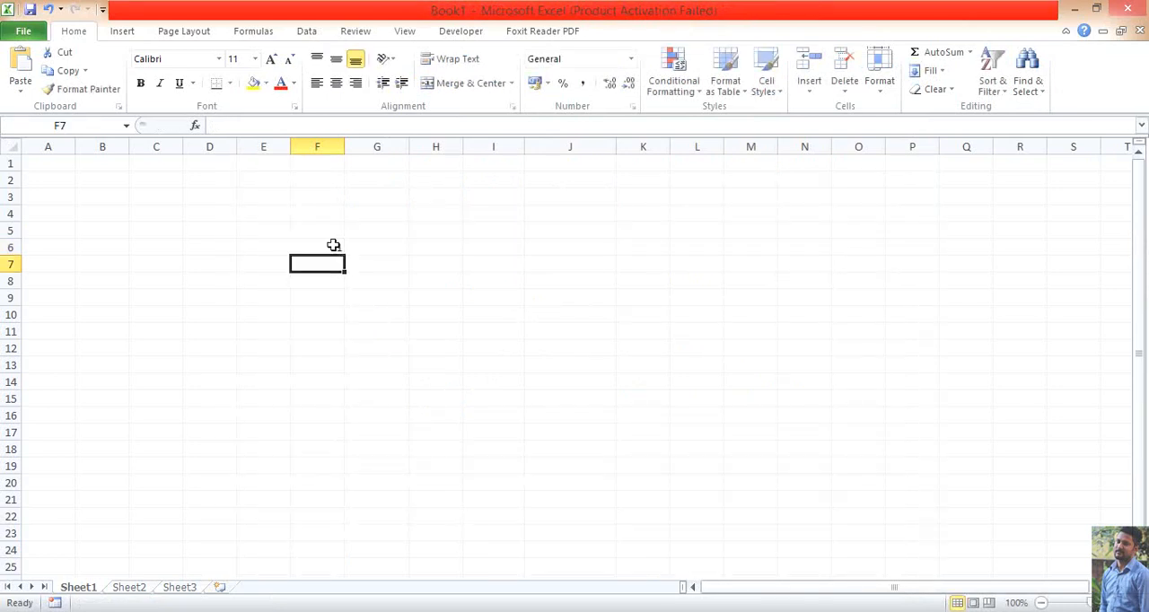
text(2)
key(Return)
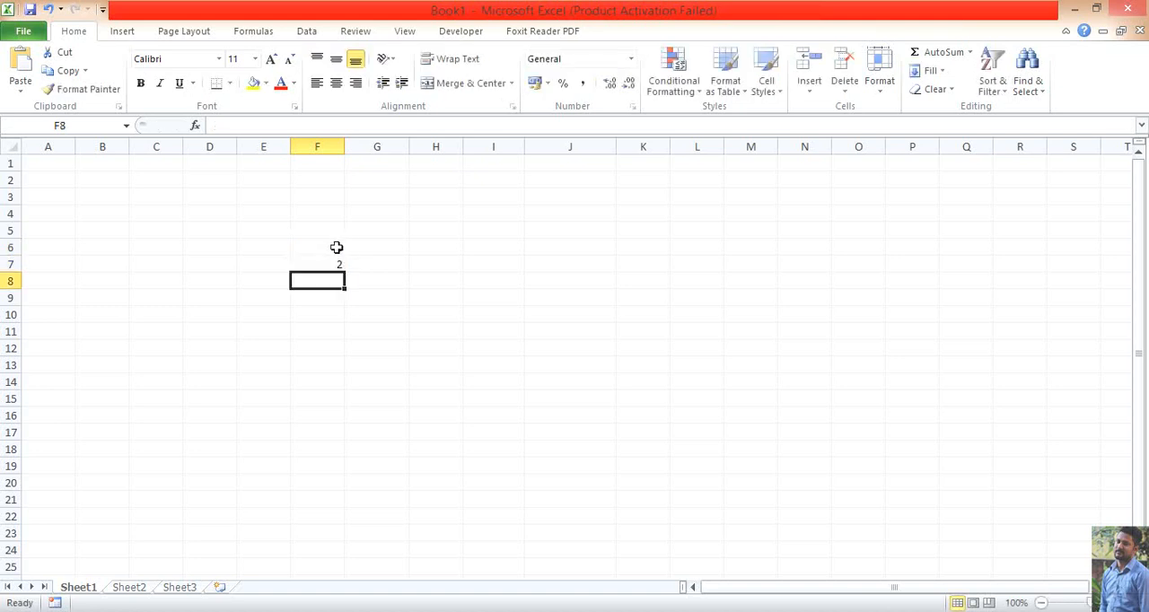
AutoFill the series from F6:F7 down to cell F25, giving the numbers 1 to 20
drag(336, 247, 337, 262)
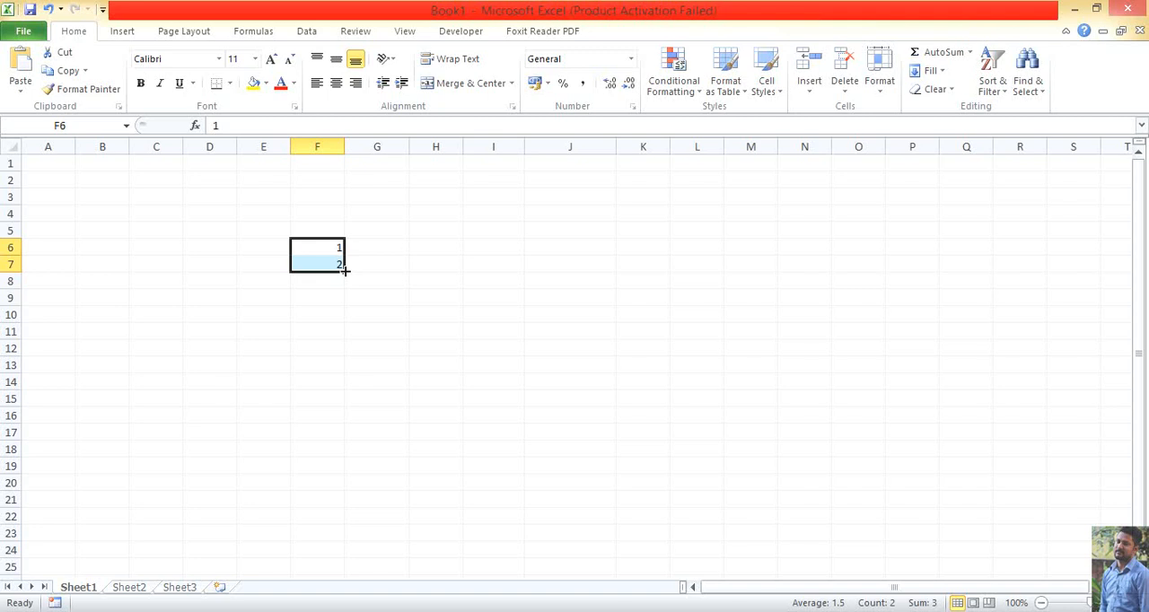
drag(345, 270, 346, 271)
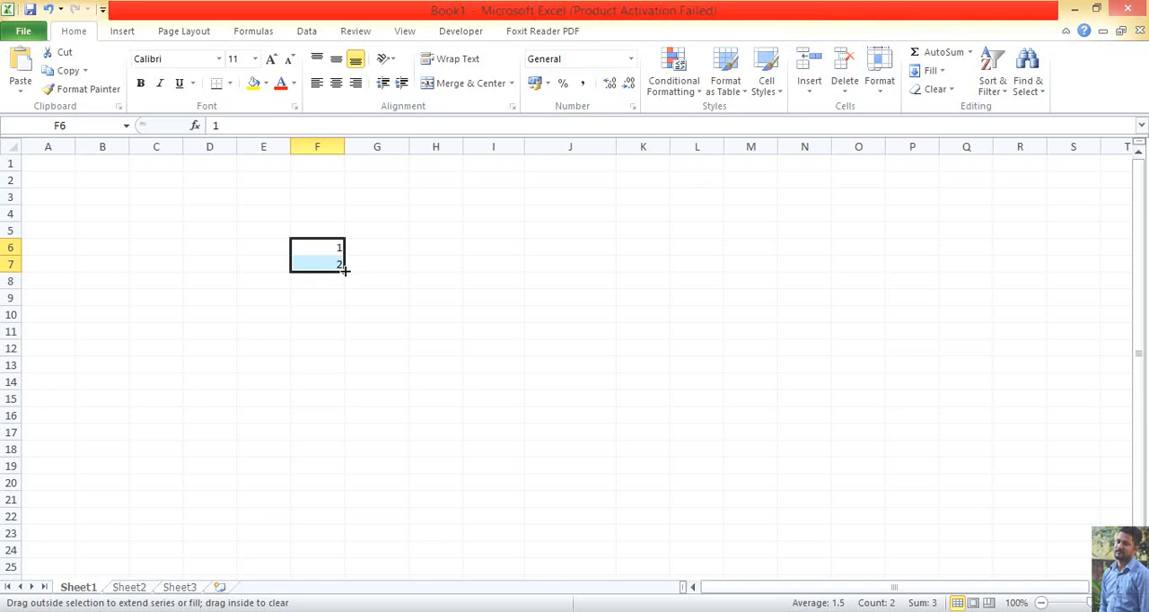
drag(345, 270, 330, 471)
scroll(422, 446, up, 2)
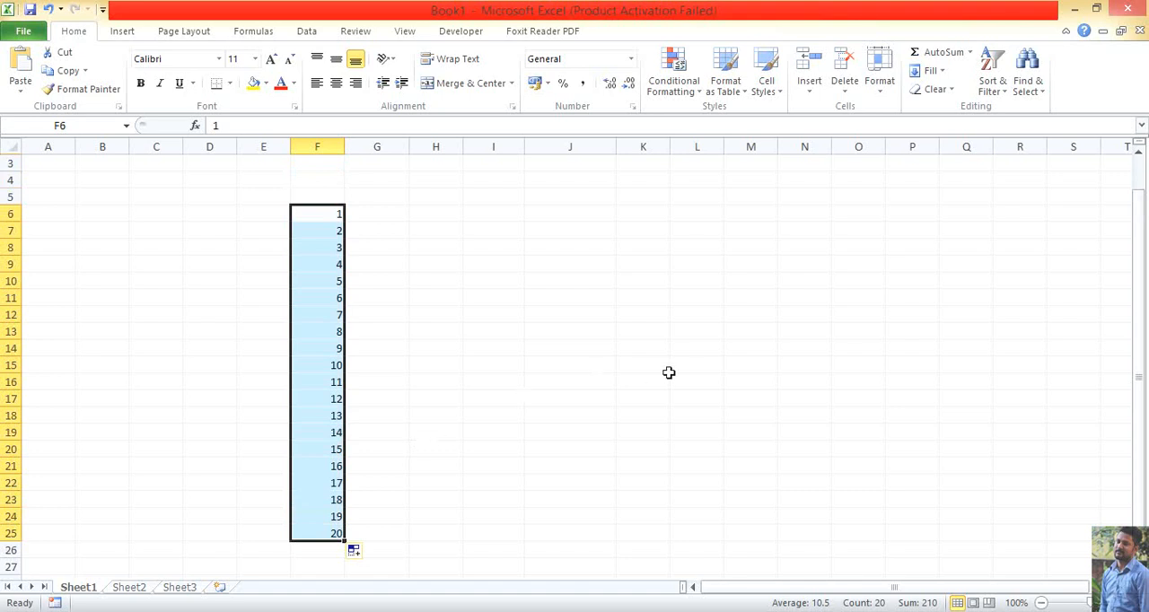
Enter 2 in G6 and 4 in G7, and AutoFill the even-number series down to G25
click(378, 216)
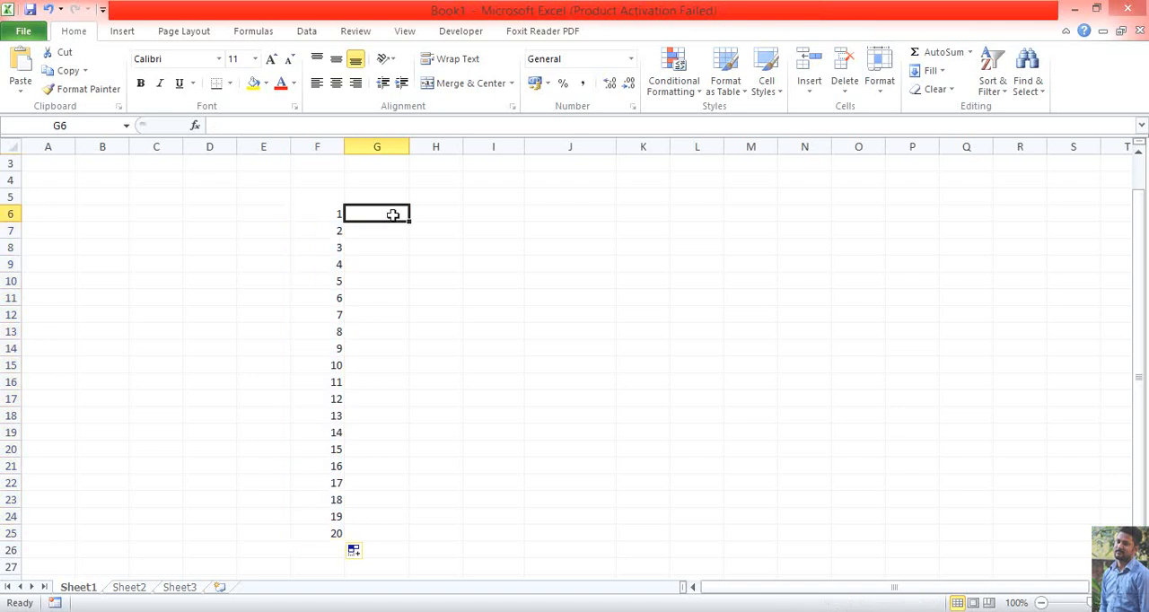
text(24)
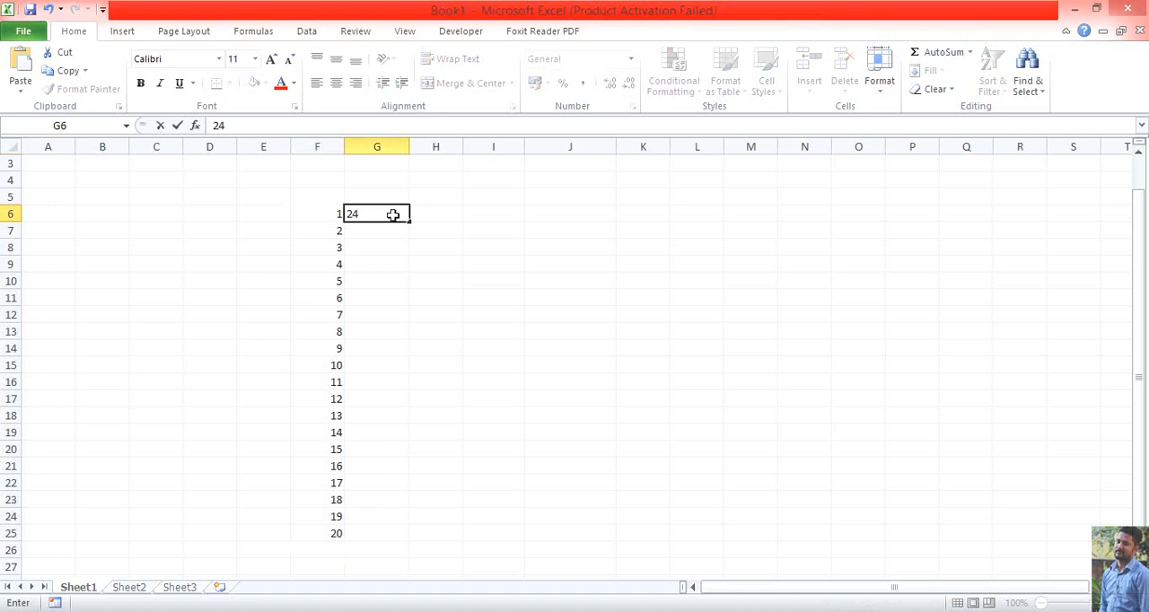
key(BackSpace)
key(Return)
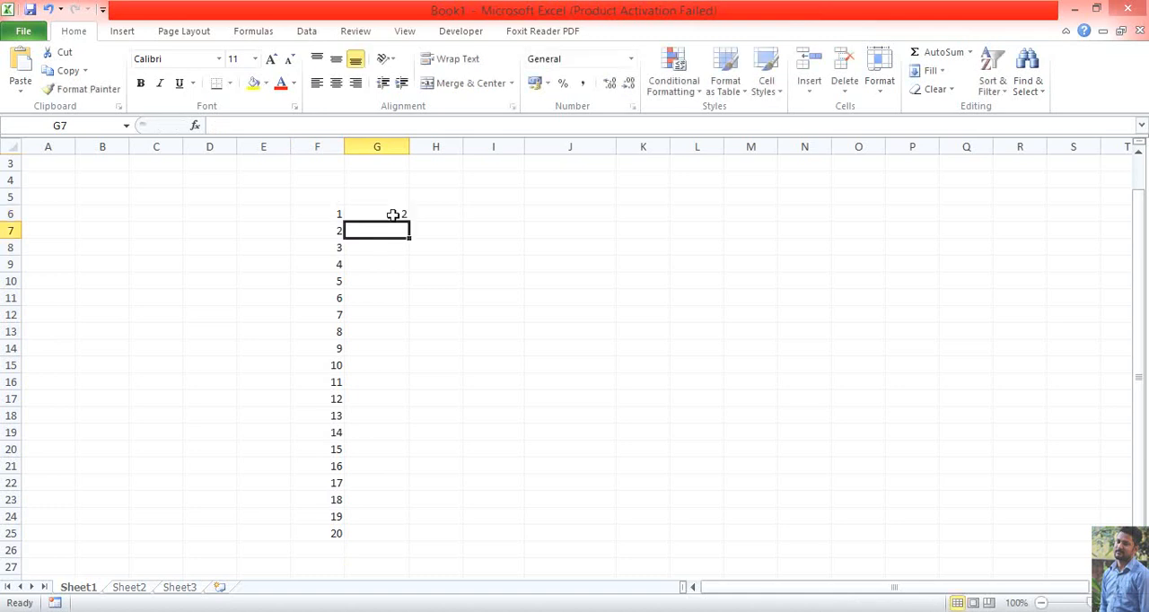
text(4)
key(Return)
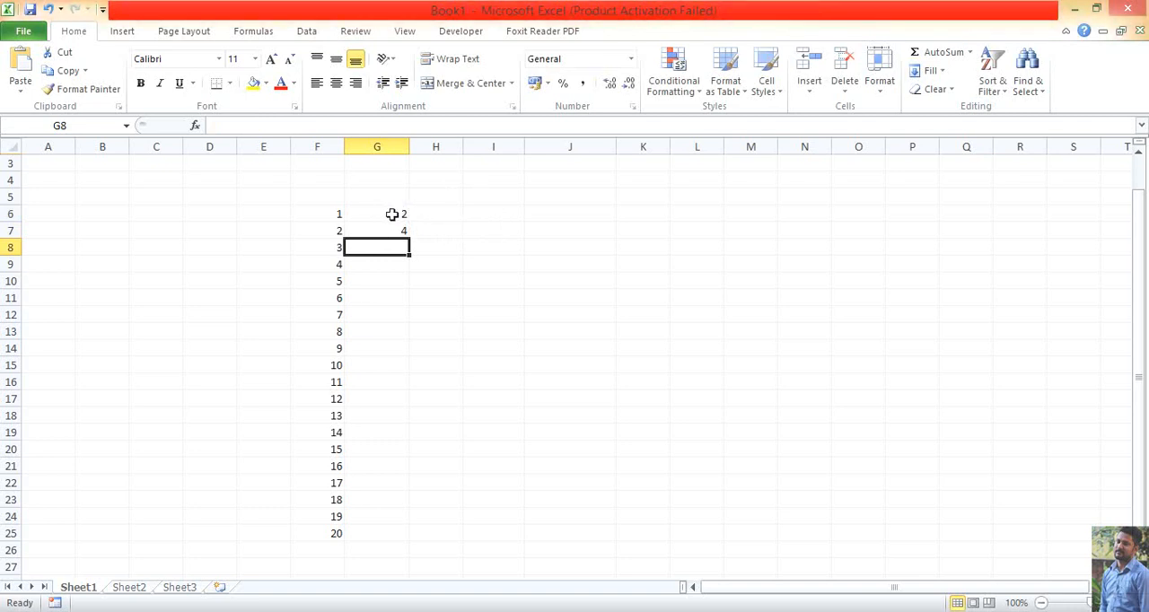
drag(395, 212, 411, 537)
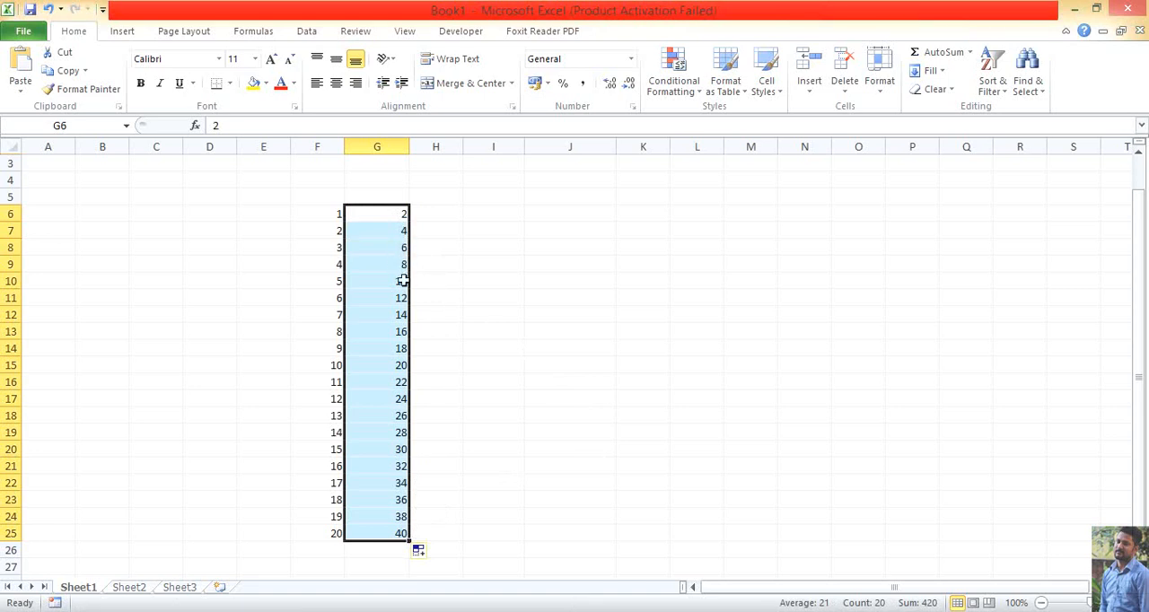
Enter 1 in H6 and 3 in H7, and AutoFill the odd-number series down to H25
click(455, 196)
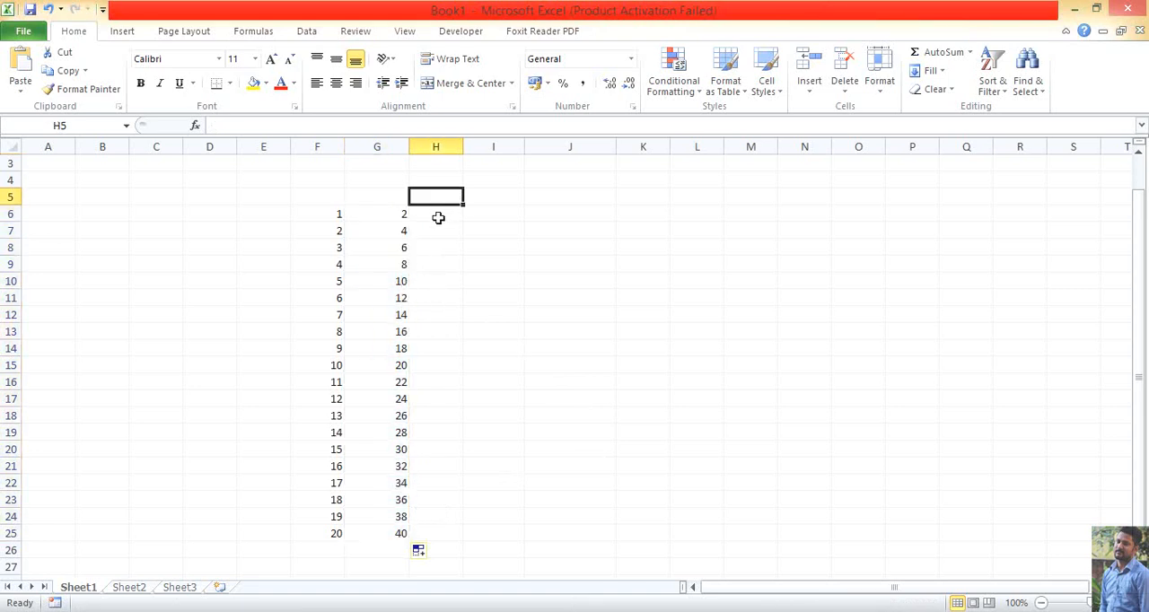
click(438, 218)
text(1)
key(Return)
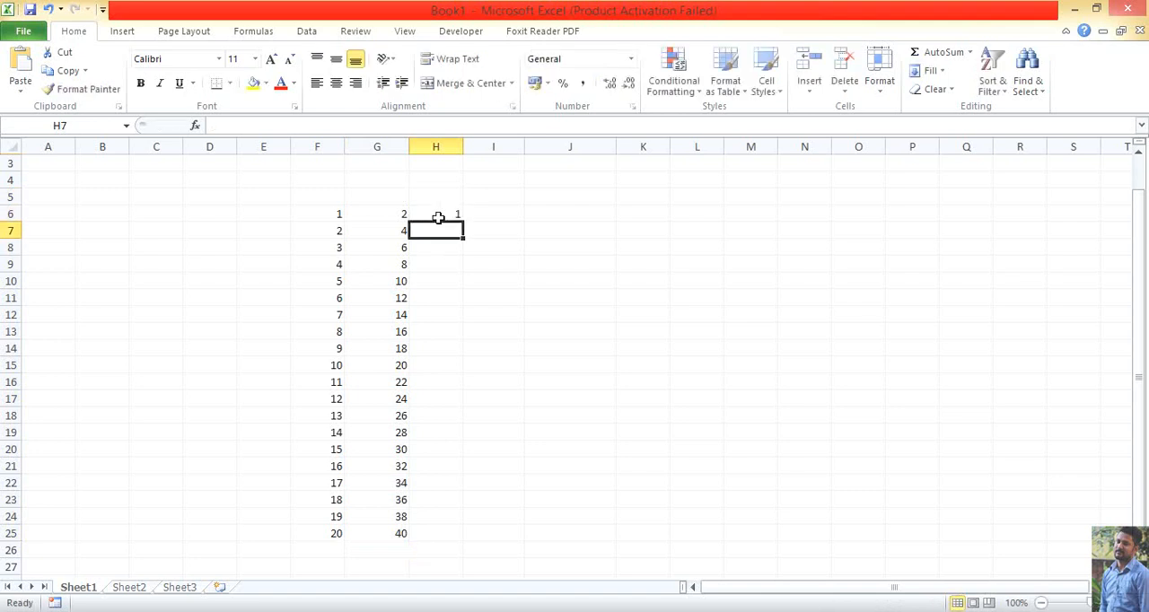
text(3)
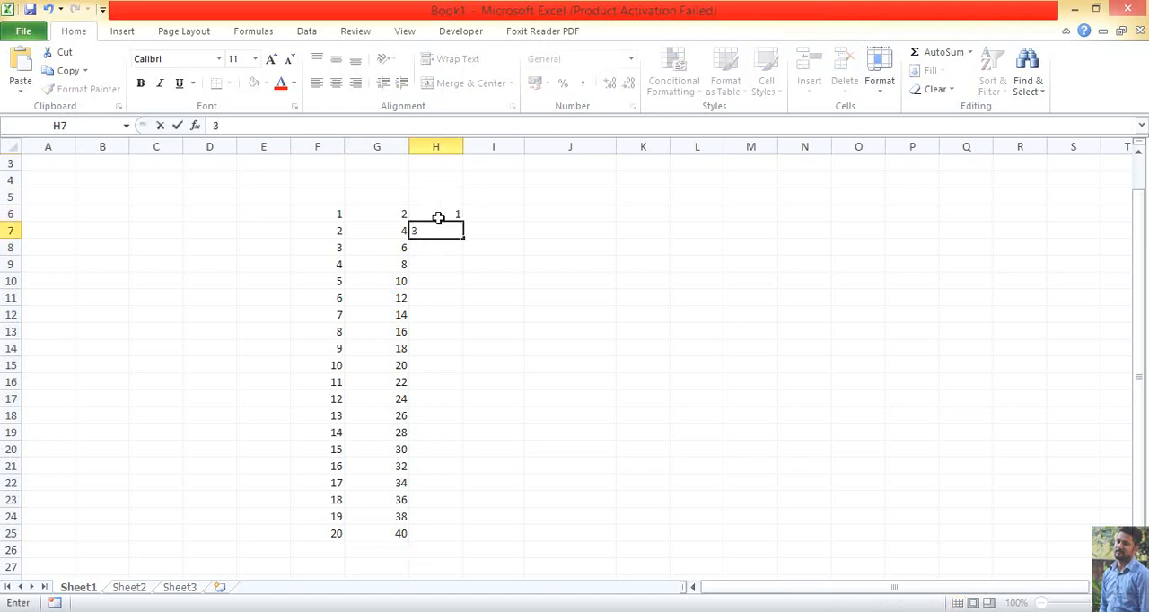
key(Return)
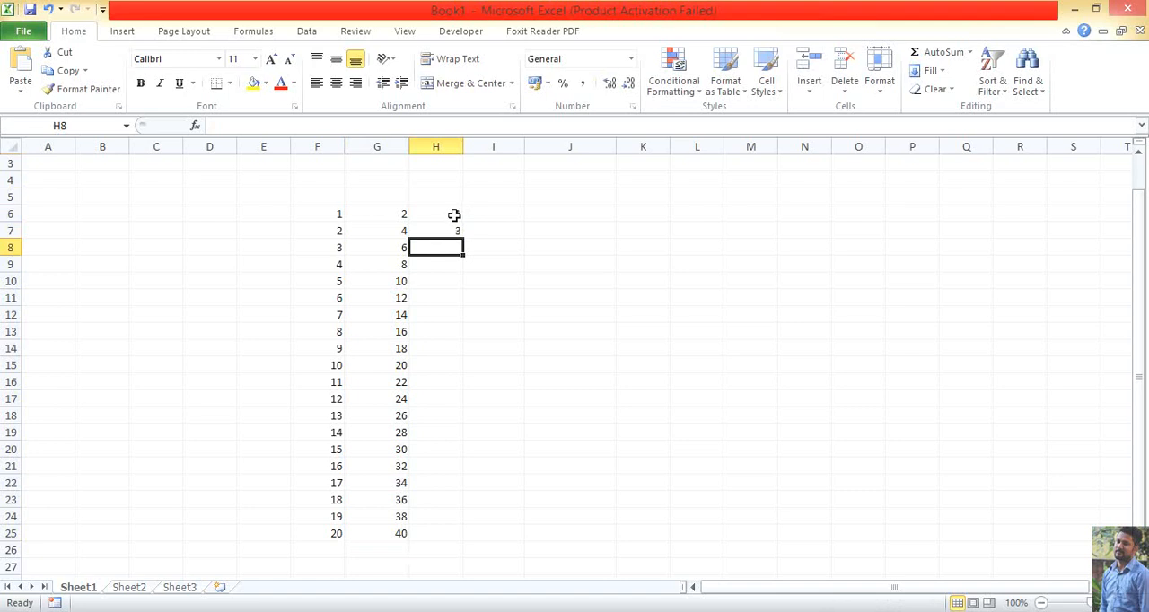
drag(453, 215, 456, 233)
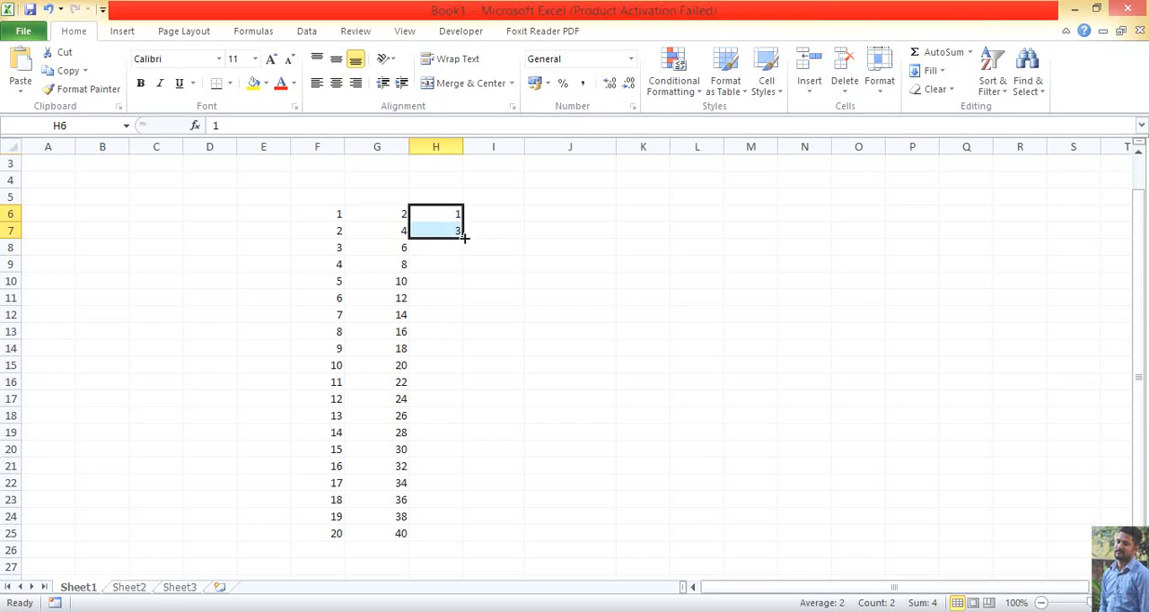
drag(465, 237, 470, 537)
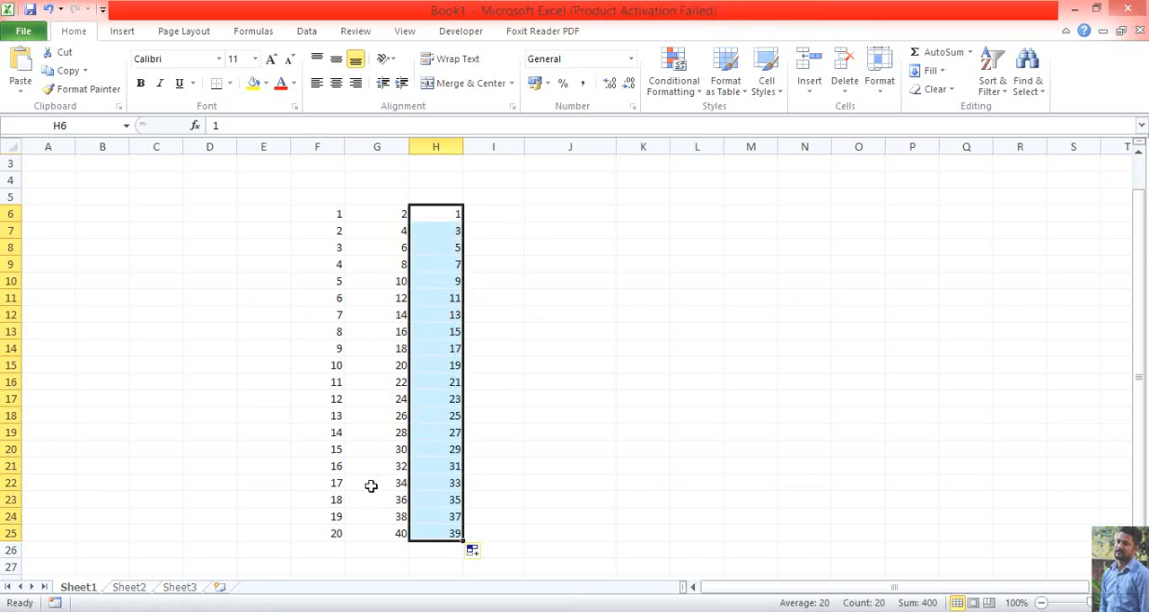
click(487, 217)
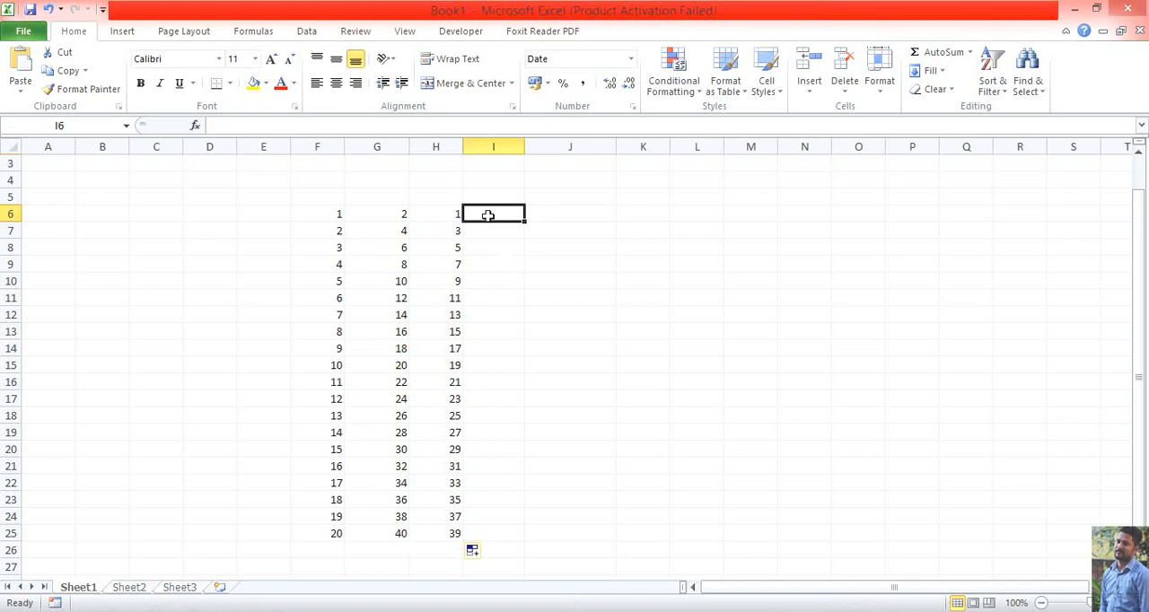
text(5)
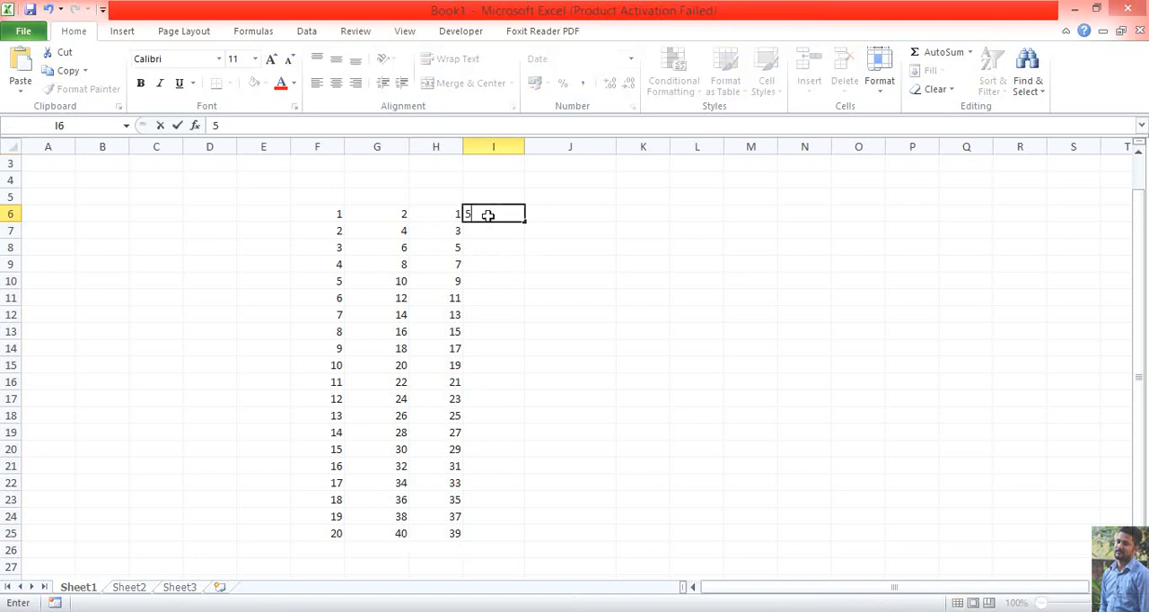
key(Return)
click(487, 214)
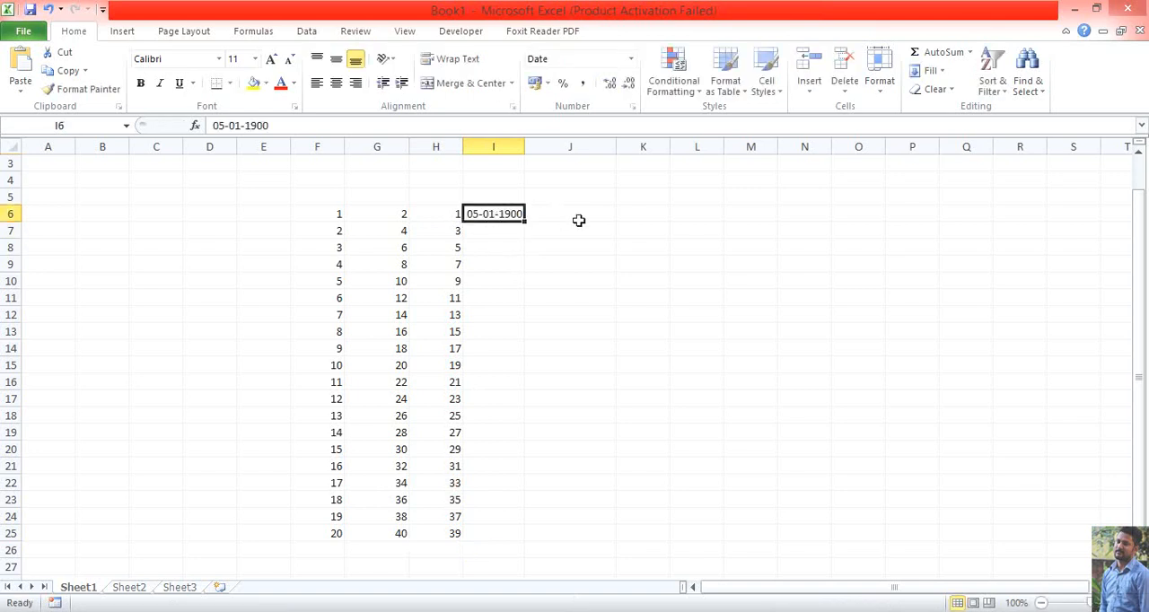
key(Delete)
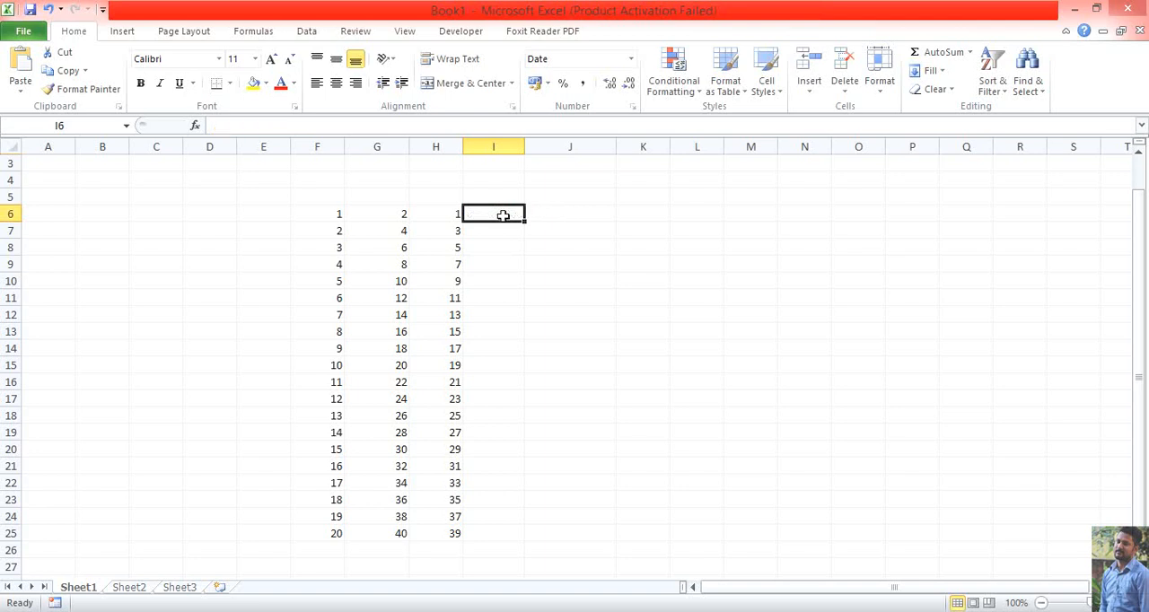
Enter 5 in cell E6 and AutoFill that same value down to cell E25
click(278, 219)
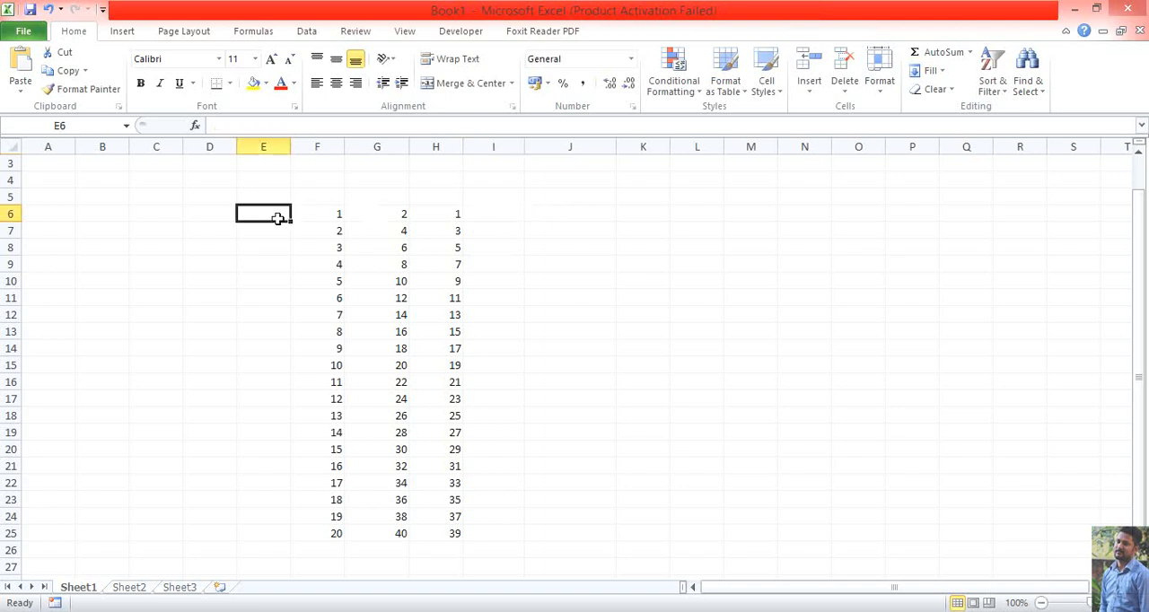
text(5)
key(Return)
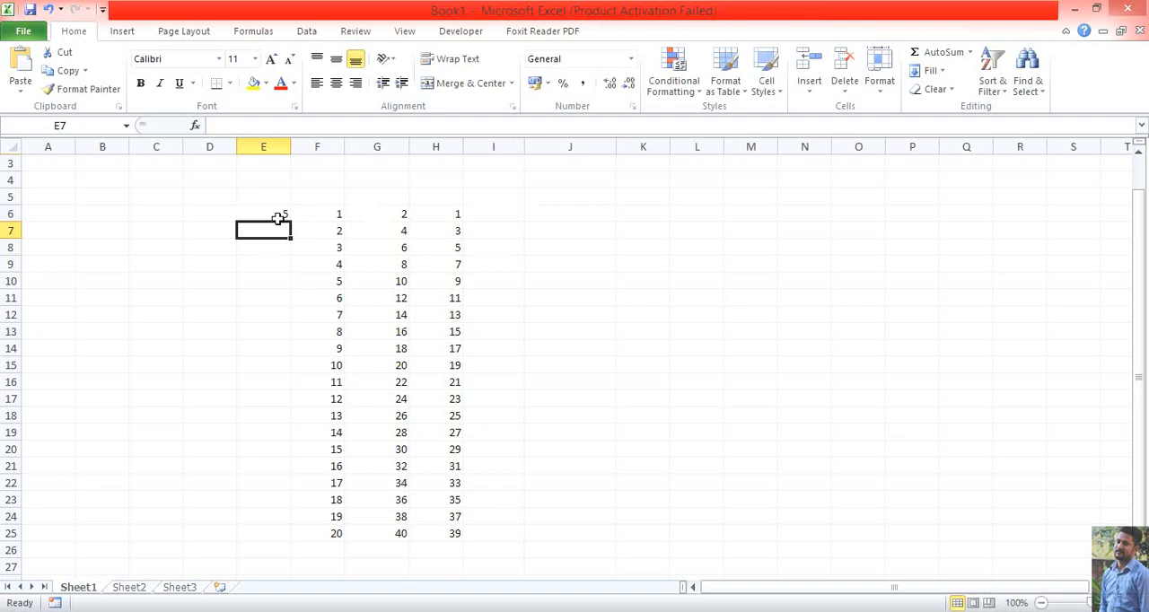
click(280, 215)
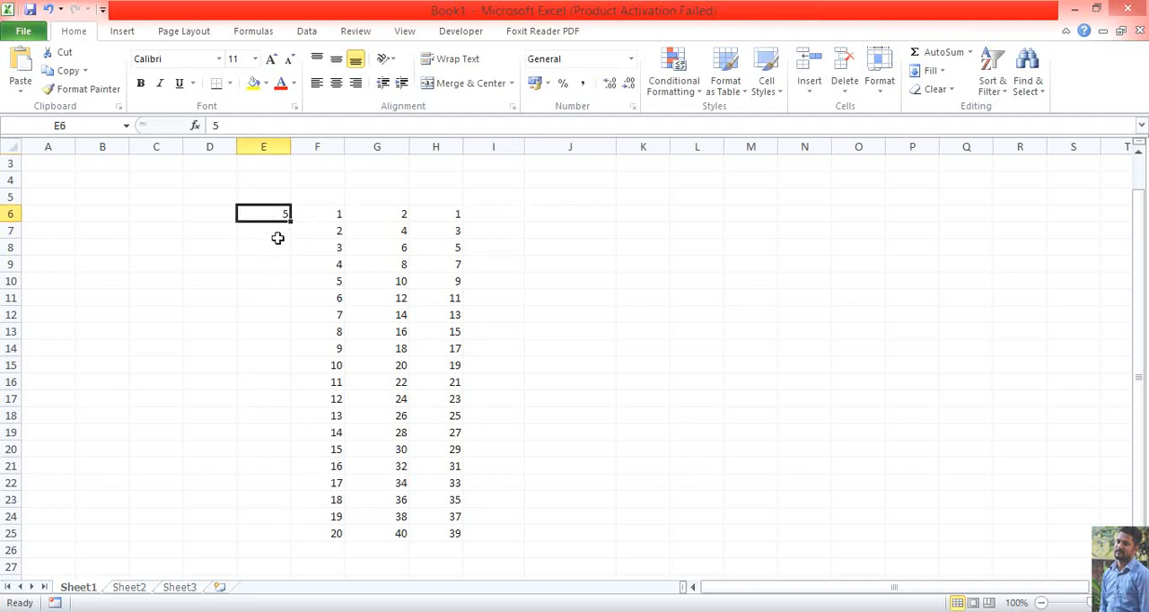
click(278, 233)
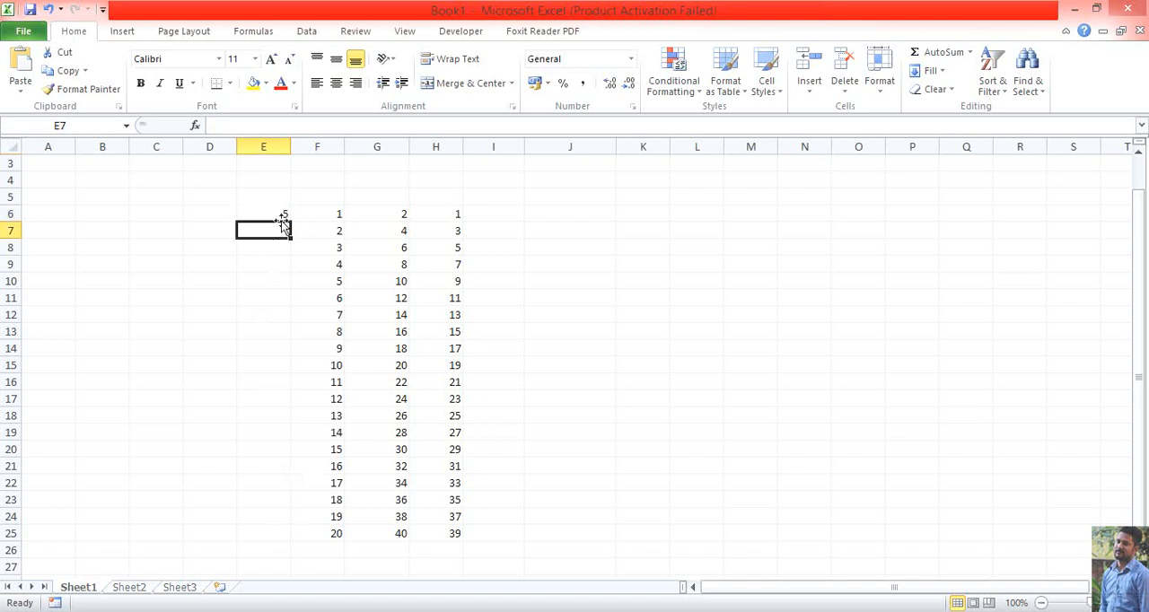
click(284, 213)
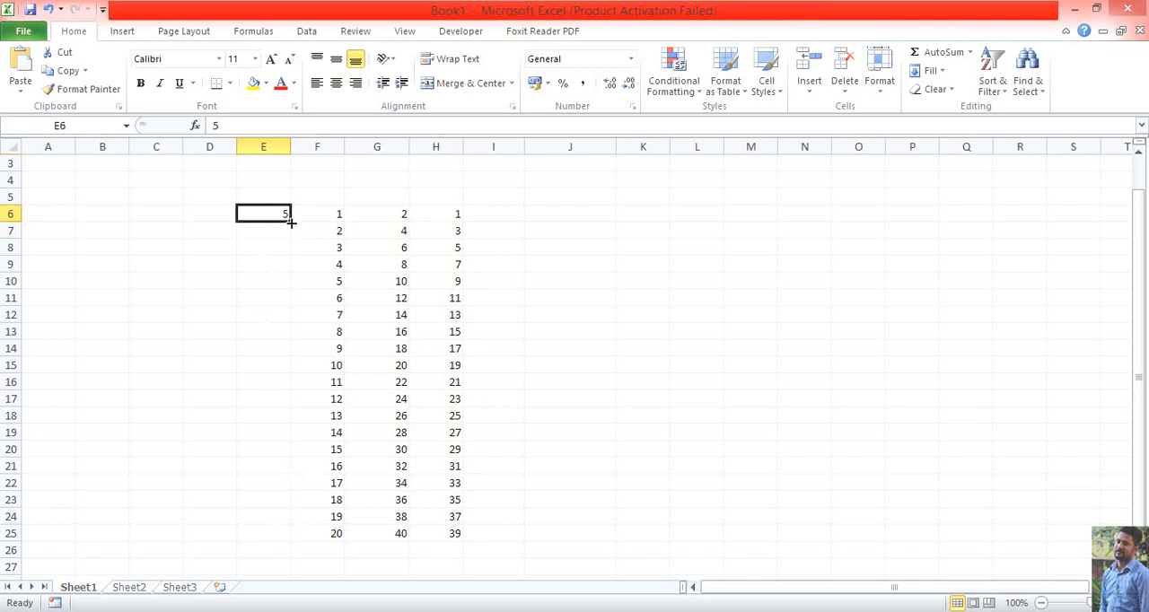
drag(291, 223, 303, 543)
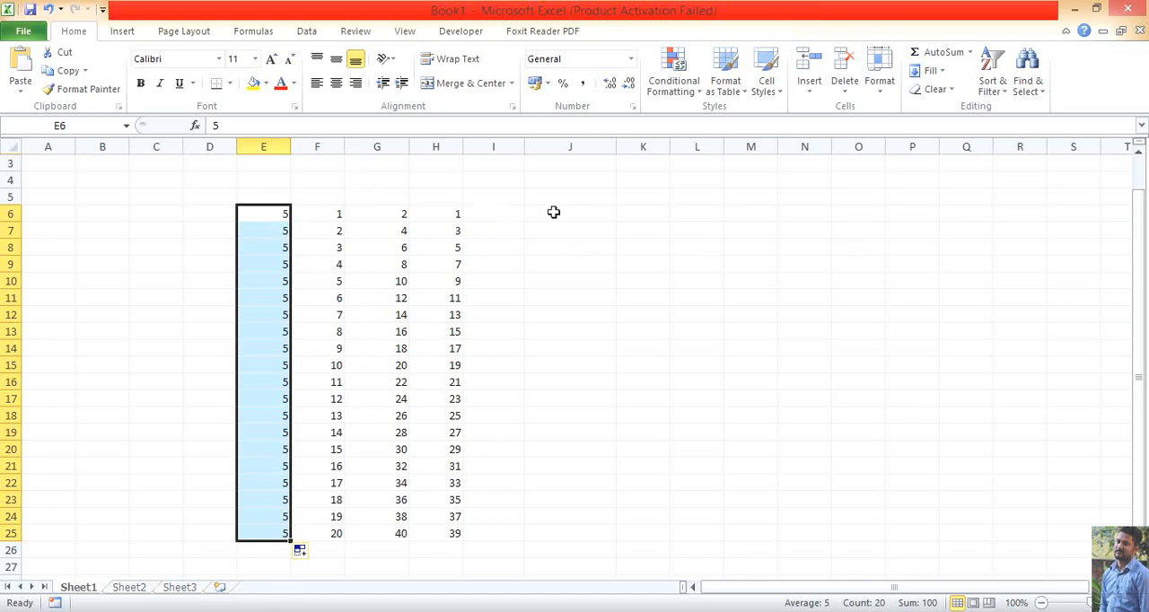
Delete the two empty columns I and J immediately after the odd-number series
click(496, 147)
right_click(497, 149)
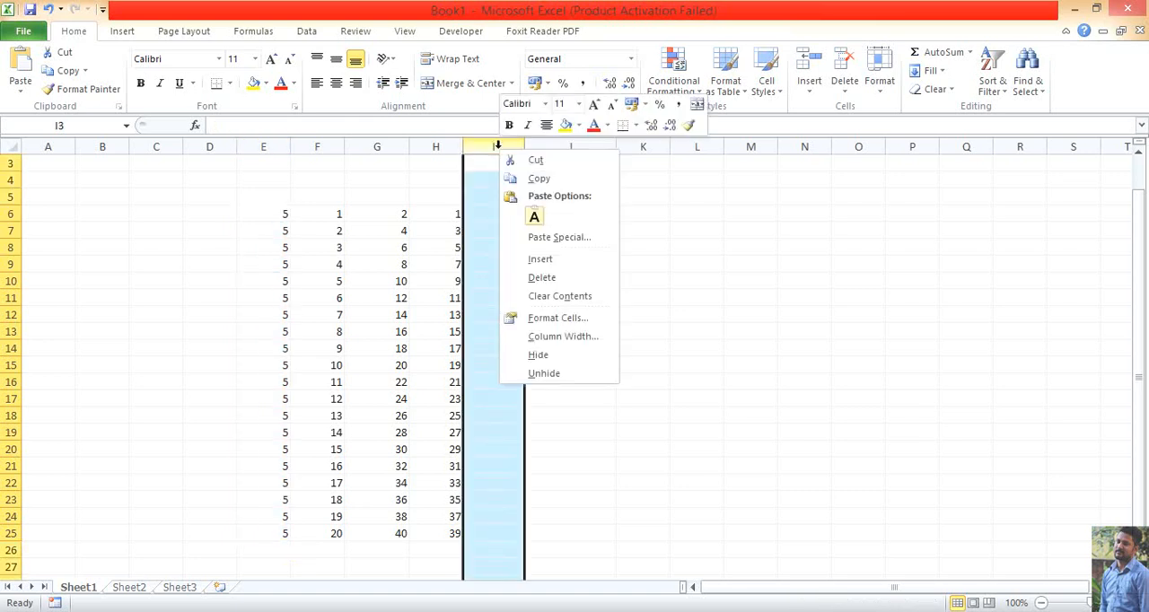
click(546, 277)
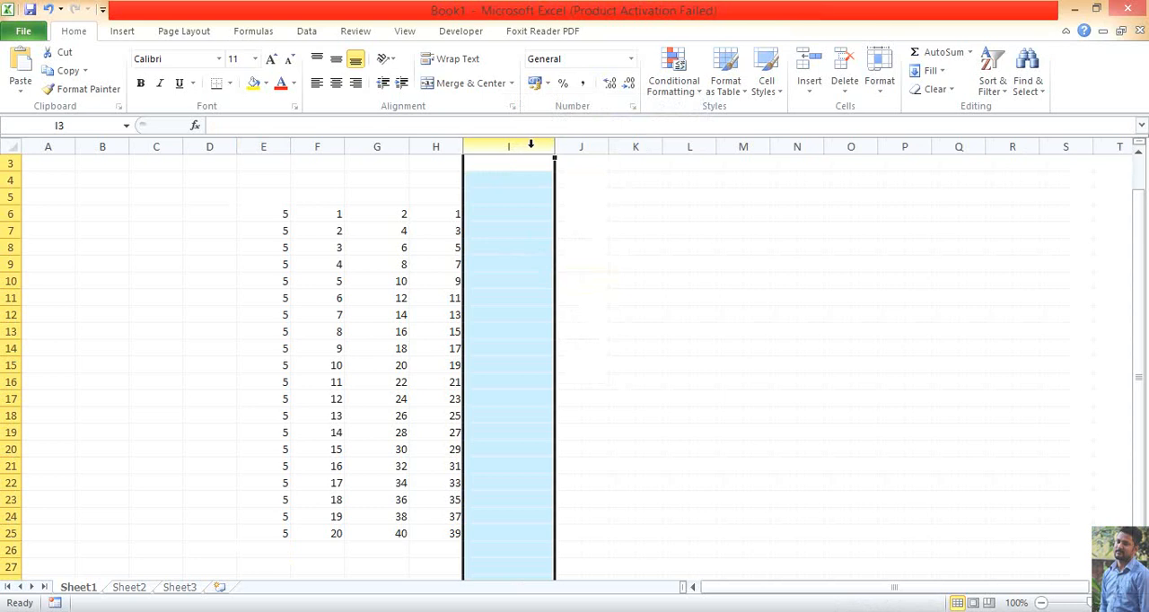
right_click(530, 143)
click(569, 276)
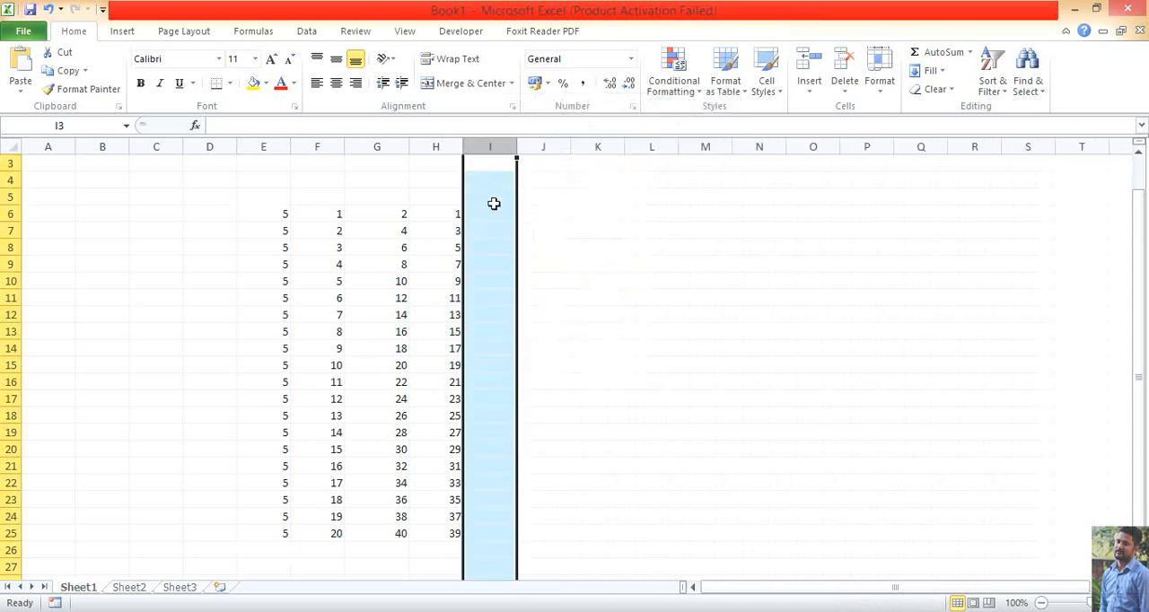
Enter the month abbreviation "jan" in cell I6
click(494, 210)
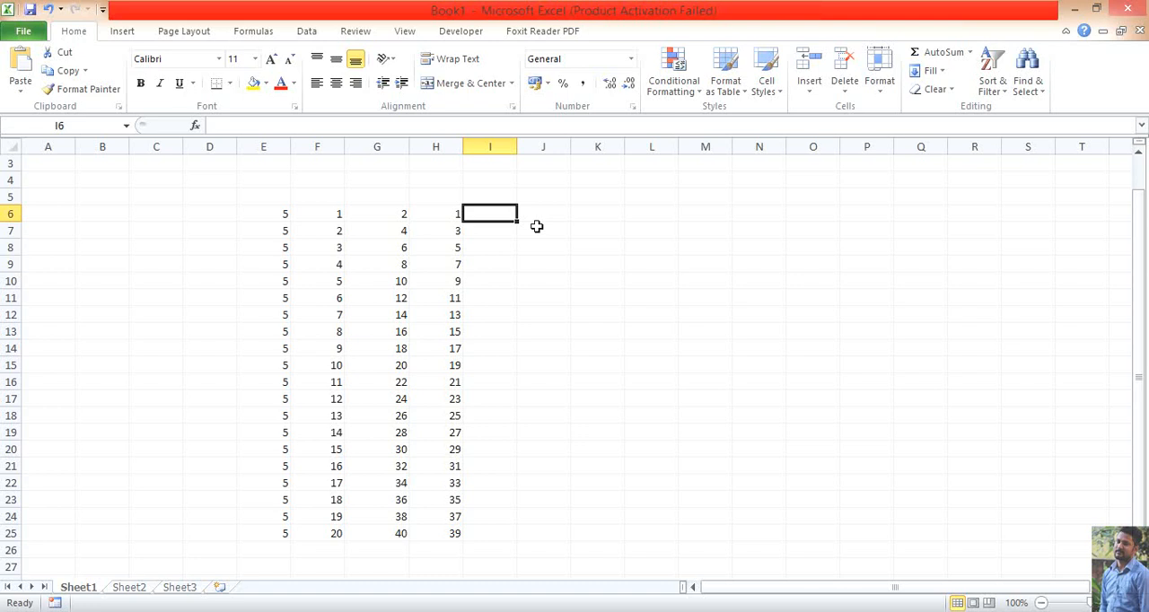
text(ja)
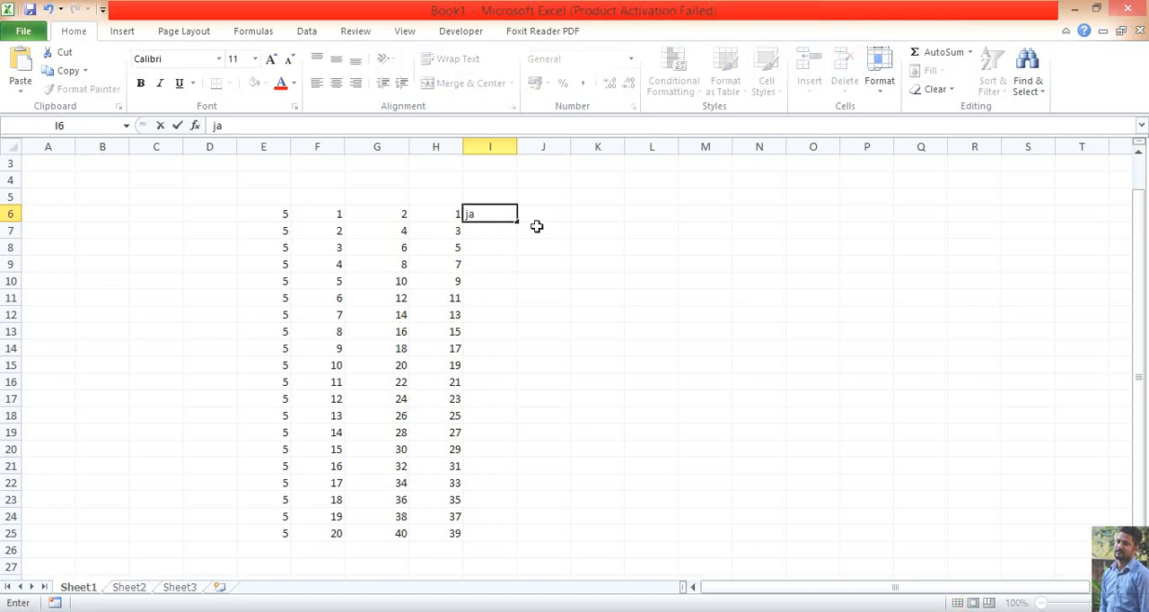
text(n)
click(531, 228)
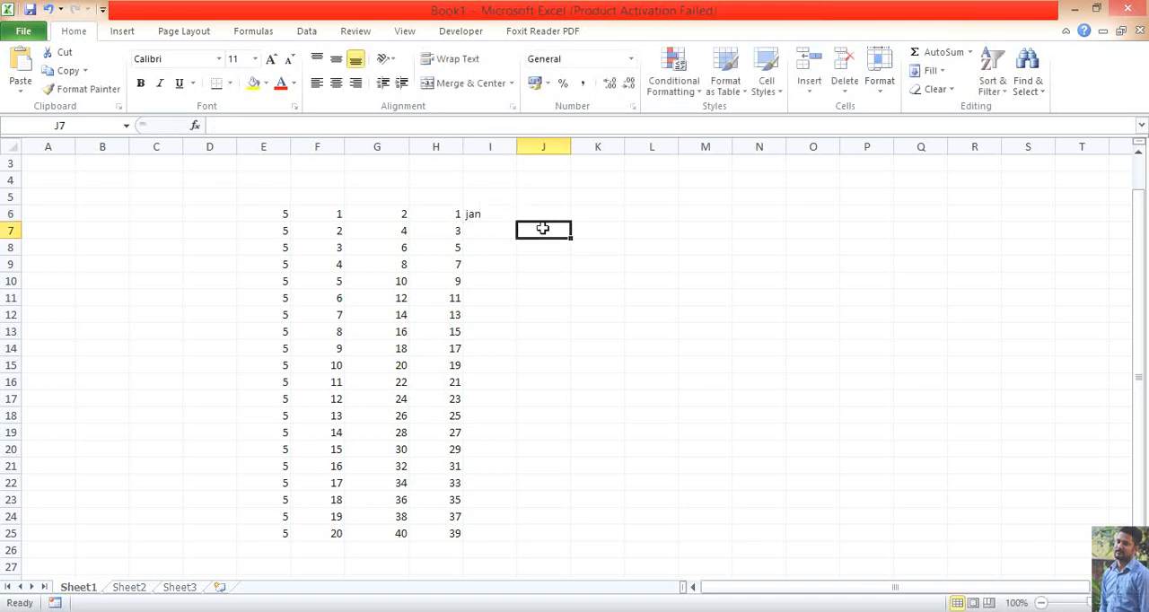
AutoFill the month series from cell I6 down to cell I17
click(508, 213)
drag(517, 220, 518, 407)
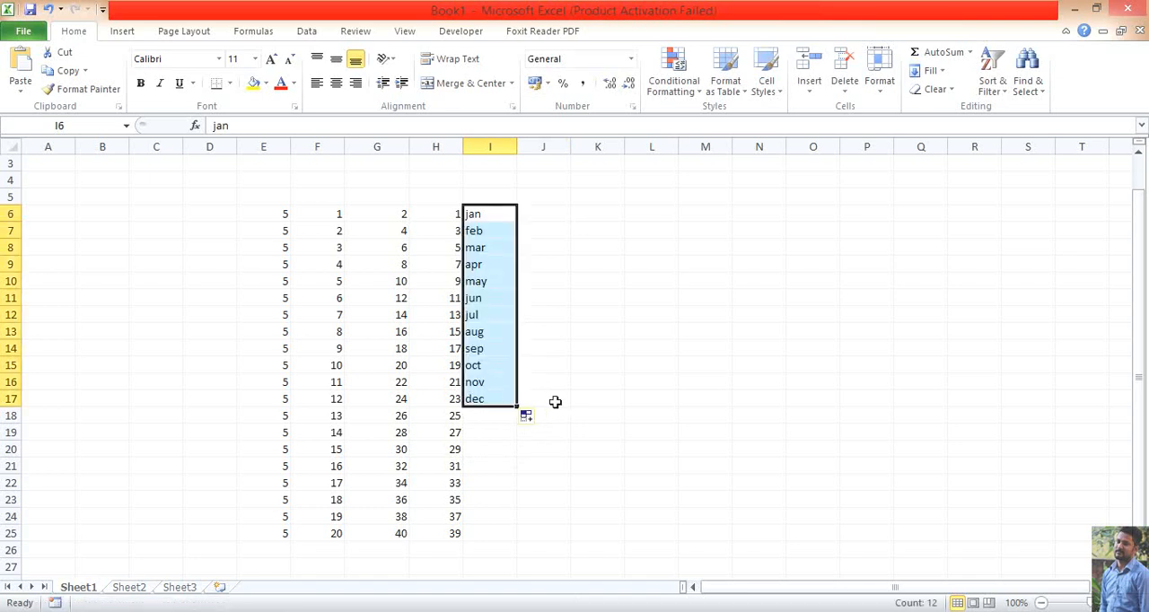
Enter the weekday "Monday" in cell J6 and AutoFill the weekday series down to cell J12
click(551, 214)
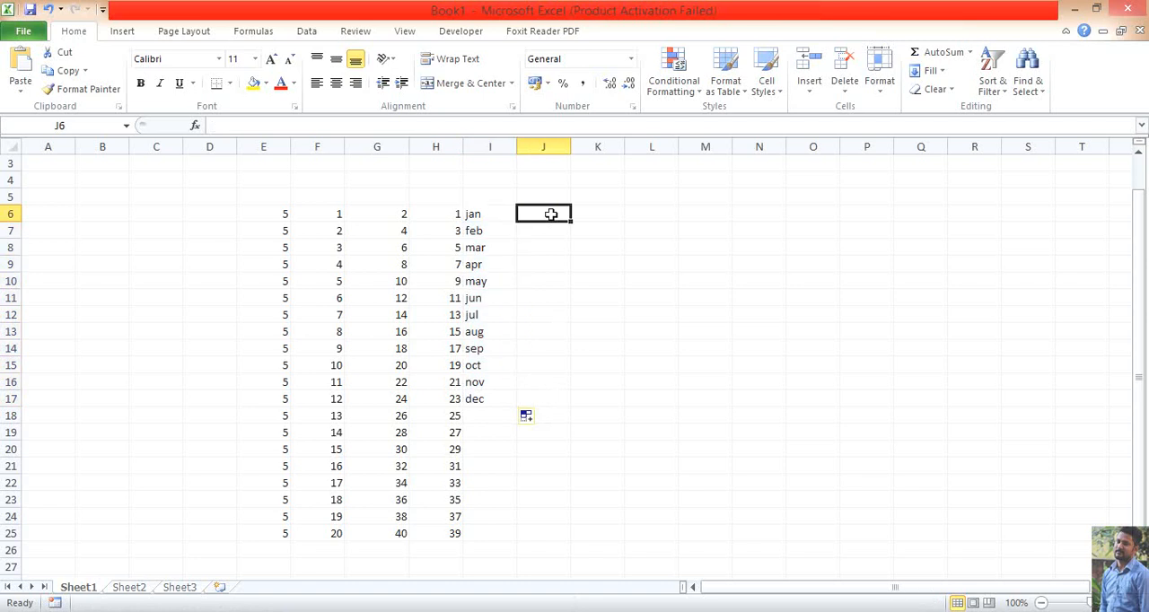
text(mond)
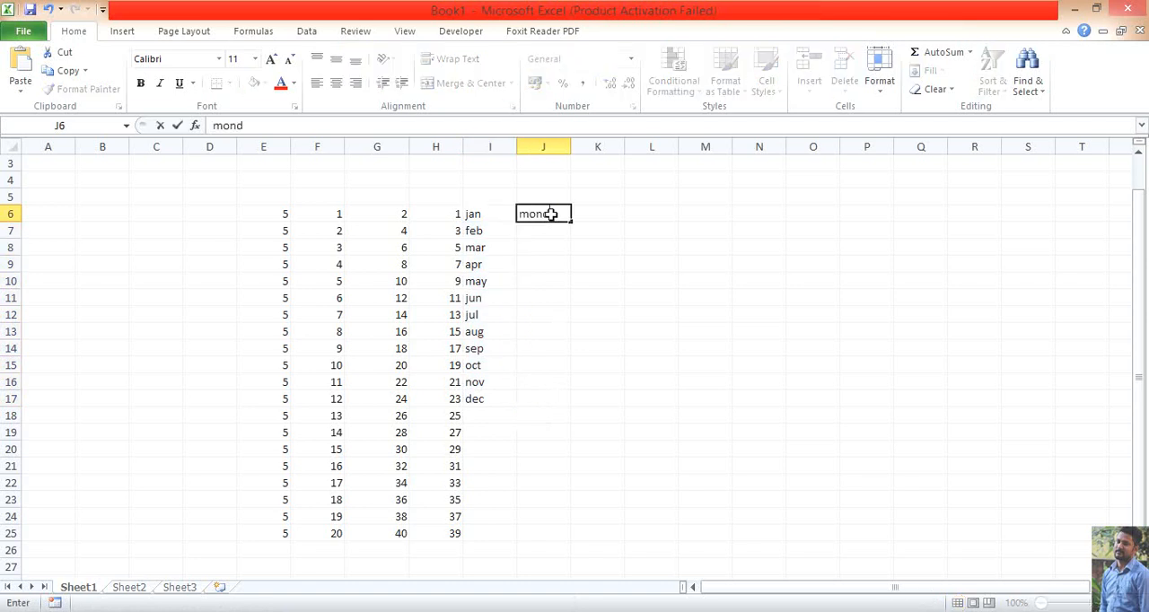
text(ay)
key(Return)
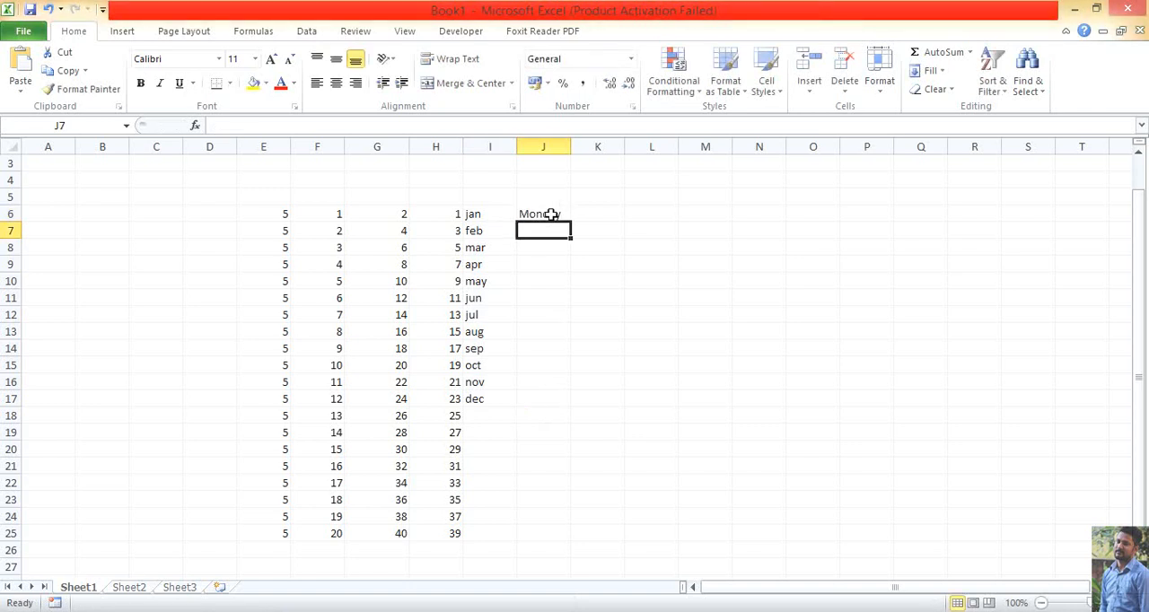
click(561, 215)
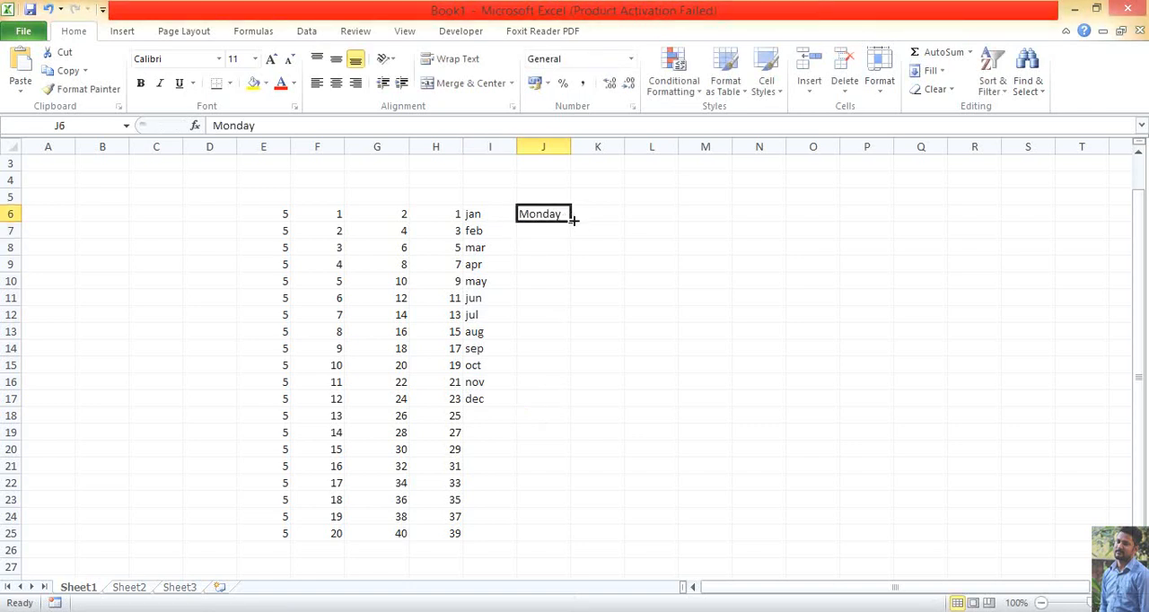
drag(571, 219, 579, 324)
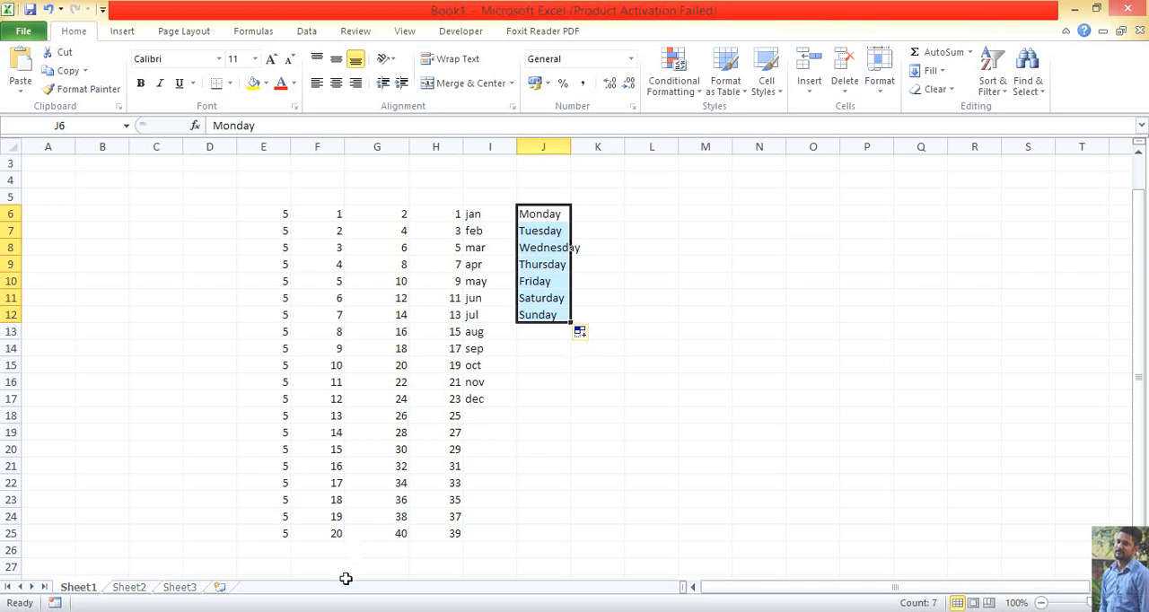
mouse_move(328, 610)
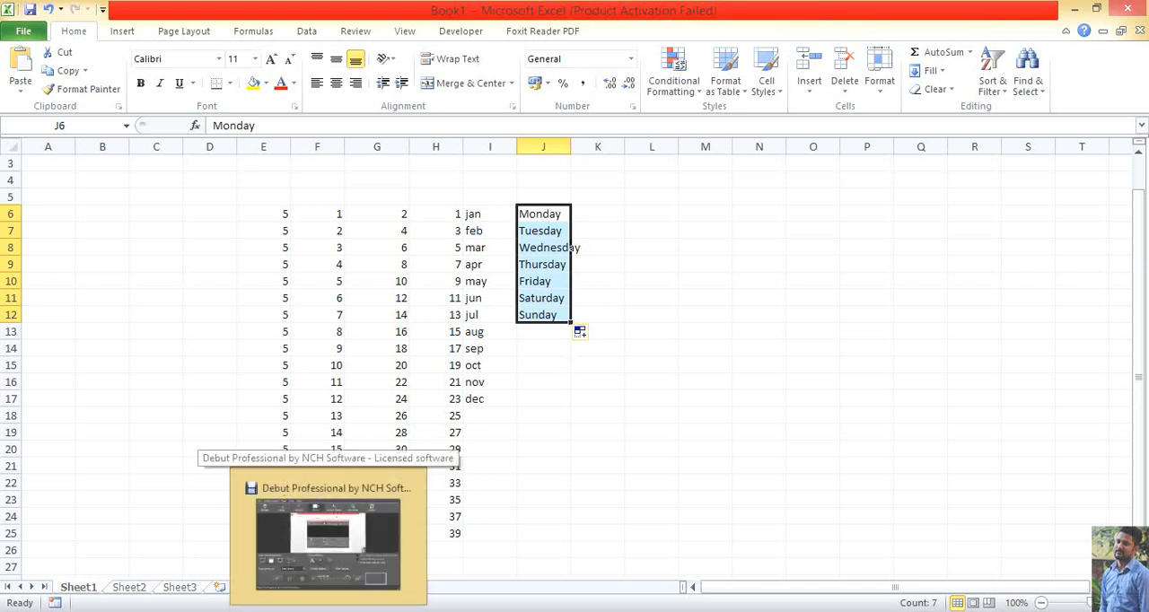